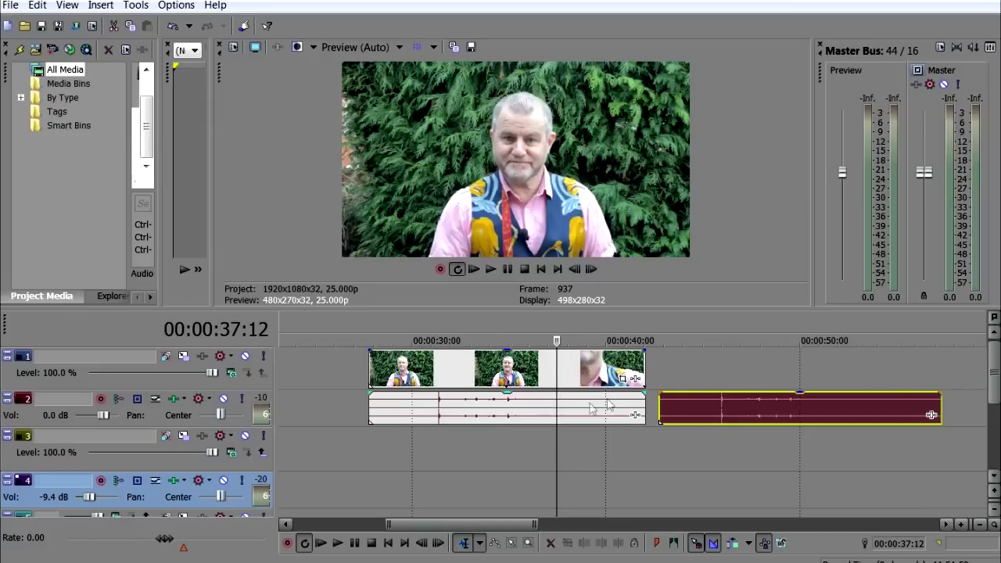
- Move the separate audio clip onto track 4, aligned with the video's start, and place that track directly beneath the camera audio
{"action": "left_click", "coordinate": [728, 408]}
{"action": "left_click", "coordinate": [824, 407]}
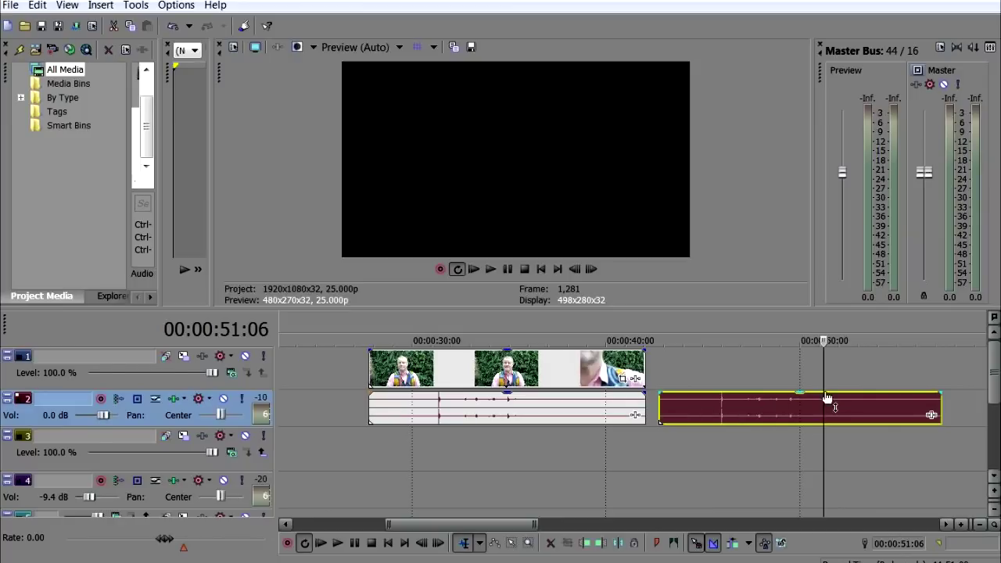
{"action": "left_click_drag", "start_coordinate": [820, 405], "coordinate": [529, 501]}
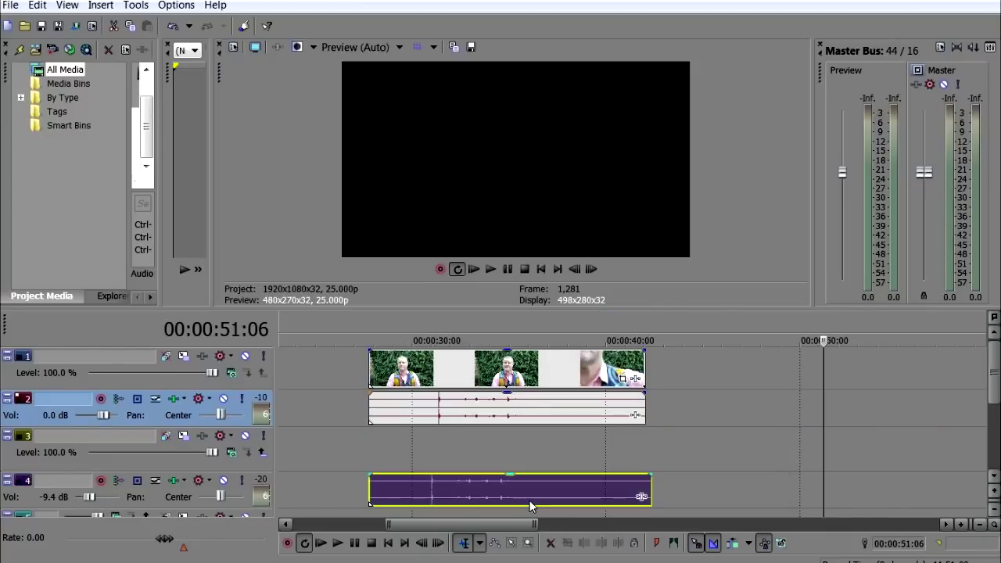
{"action": "left_click", "coordinate": [161, 497]}
{"action": "left_click_drag", "start_coordinate": [158, 497], "coordinate": [178, 448]}
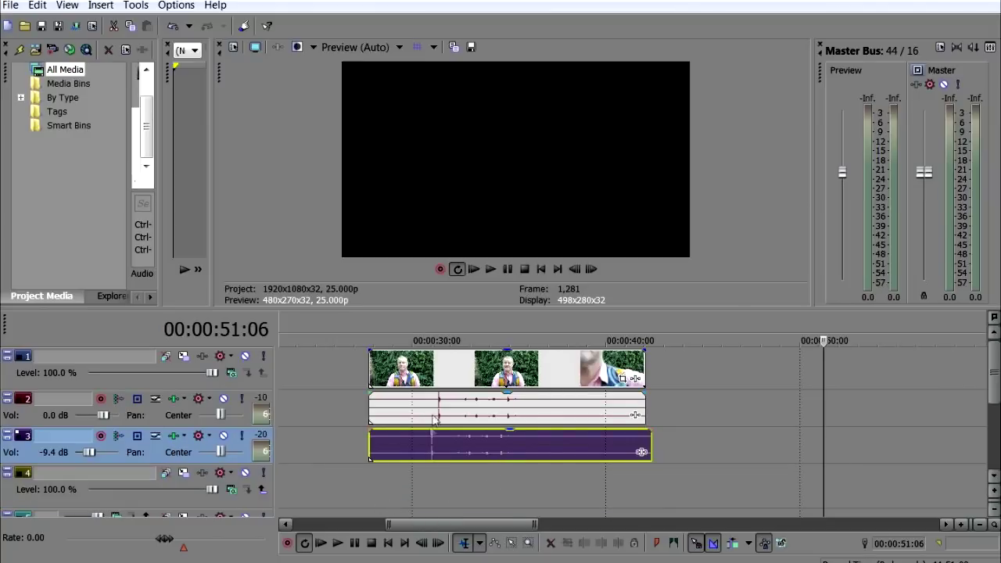
- Play the clips from 00:00:30:16 and shift the separate audio clip 14 frames later to line it up roughly with the camera audio
{"action": "left_click", "coordinate": [423, 318]}
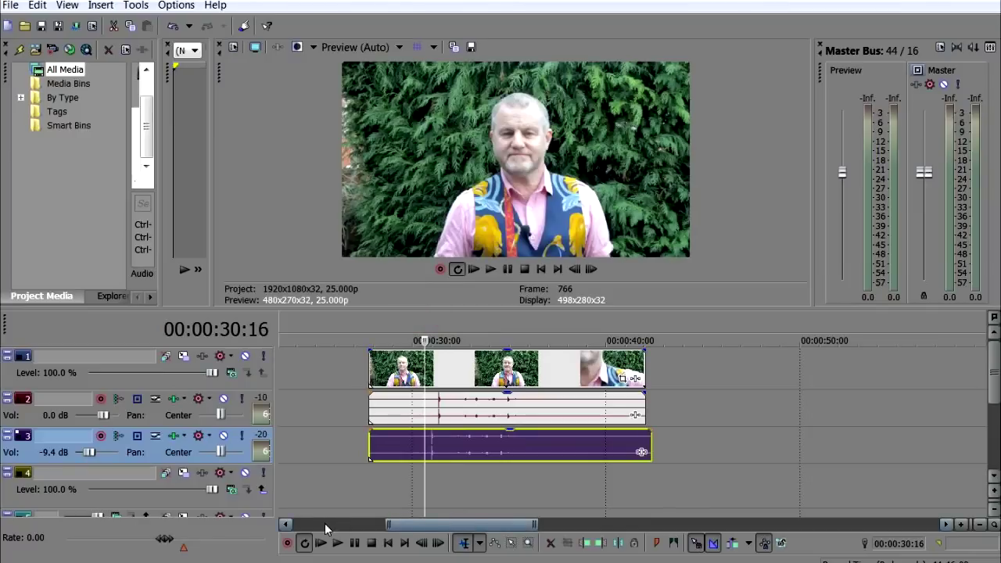
{"action": "left_click", "coordinate": [355, 544]}
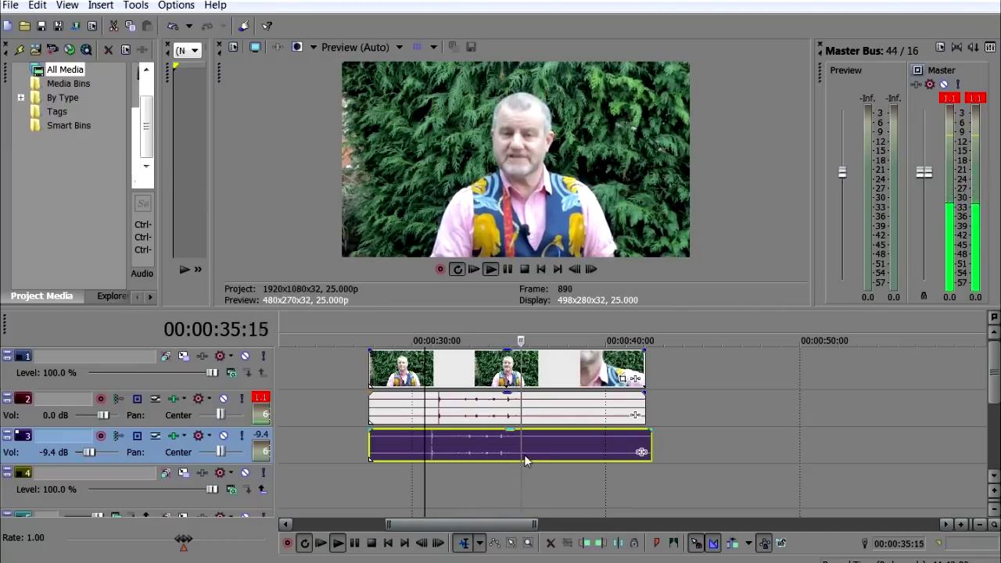
{"action": "left_click_drag", "start_coordinate": [522, 453], "coordinate": [533, 452]}
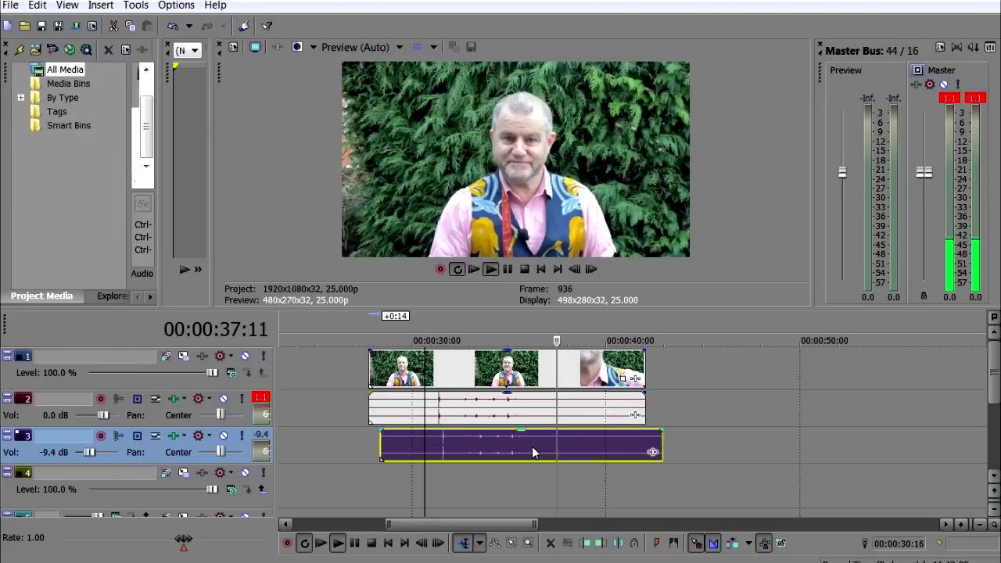
{"action": "key", "text": "Return"}
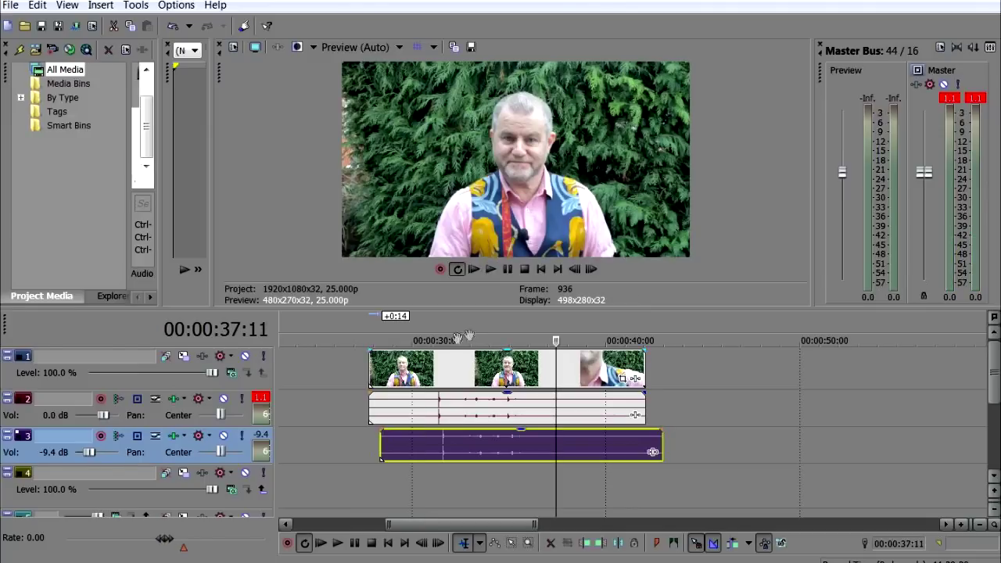
- Shift the separate audio clip 4 frames earlier so its clap spike meets the camera audio's clap near 00:00:31:10
{"action": "left_click", "coordinate": [437, 324]}
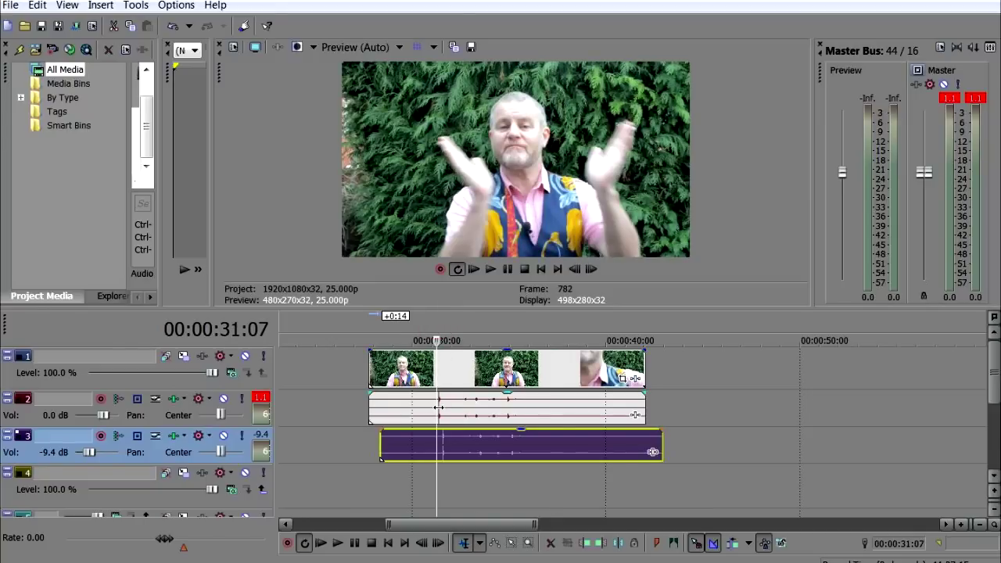
{"action": "scroll", "coordinate": [633, 446], "scroll_direction": "up", "scroll_amount": 5}
{"action": "scroll", "coordinate": [633, 441], "scroll_direction": "up", "scroll_amount": 7}
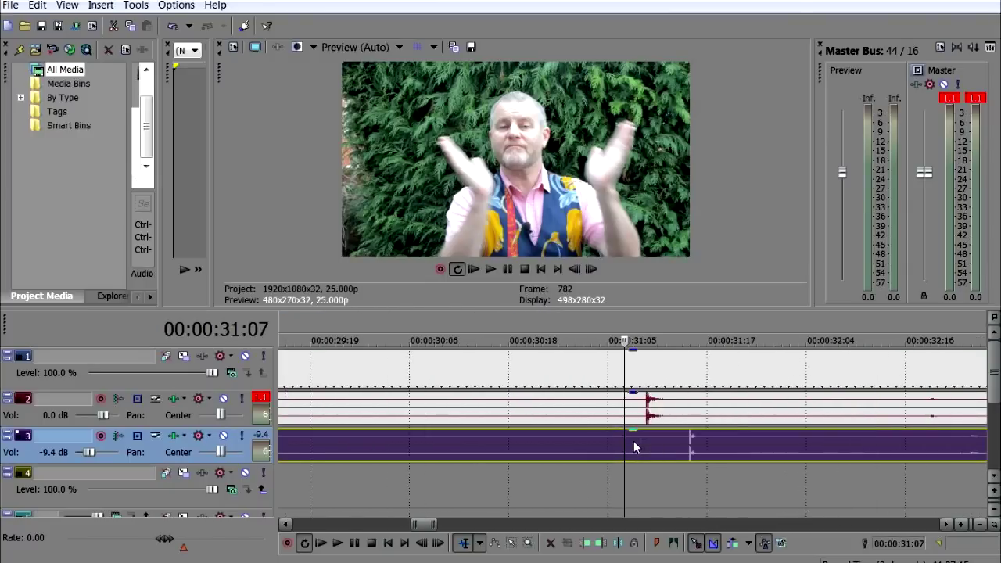
{"action": "left_click", "coordinate": [699, 321]}
{"action": "scroll", "coordinate": [715, 415], "scroll_direction": "up", "scroll_amount": 4}
{"action": "scroll", "coordinate": [716, 415], "scroll_direction": "down", "scroll_amount": 2}
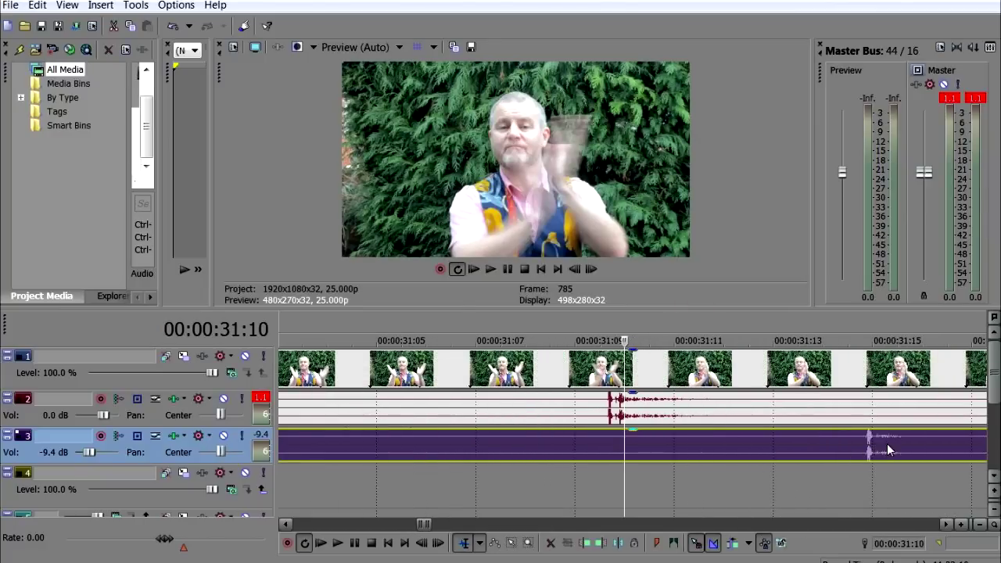
{"action": "left_click_drag", "start_coordinate": [886, 444], "coordinate": [656, 467]}
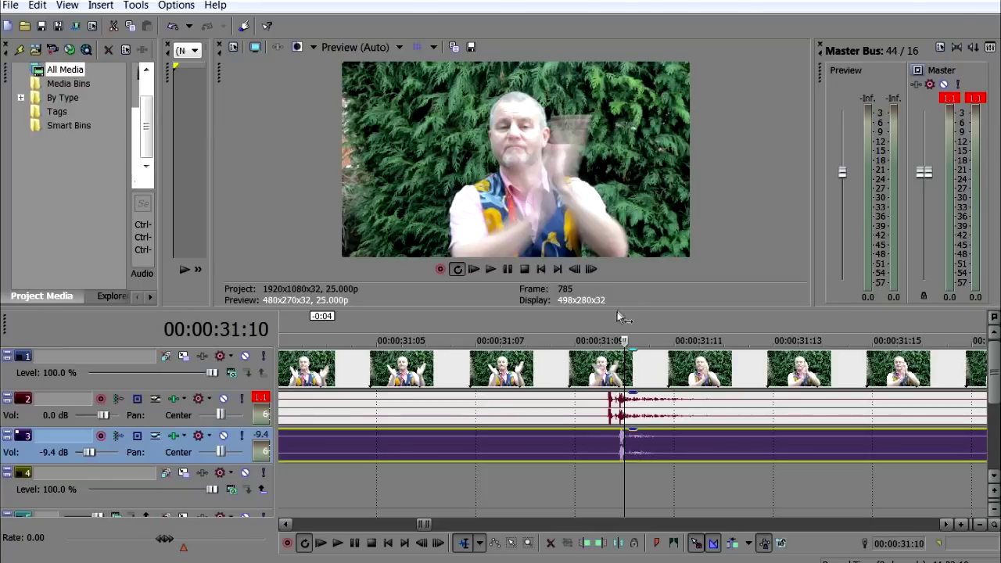
- Nudge the separate audio clip less than one frame earlier so its clap matches the first clap spike of the camera audio
{"action": "scroll", "coordinate": [609, 321], "scroll_direction": "up", "scroll_amount": 2}
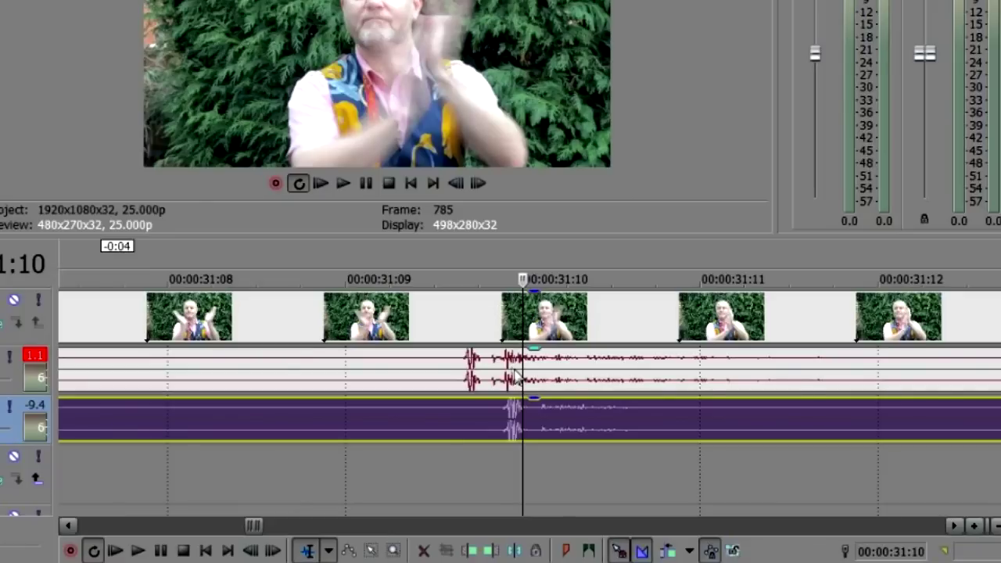
{"action": "scroll", "coordinate": [516, 377], "scroll_direction": "up", "scroll_amount": 2}
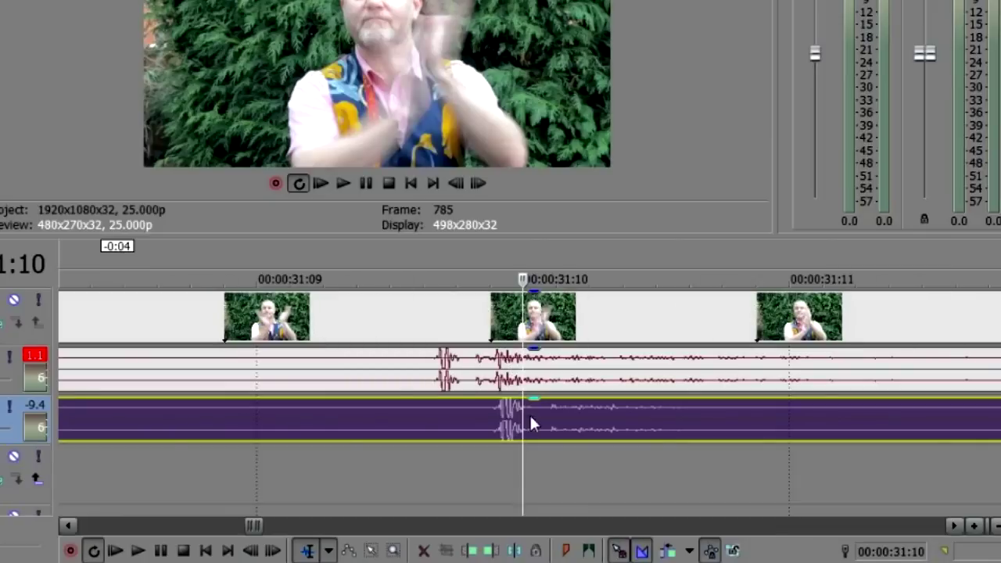
{"action": "left_click_drag", "start_coordinate": [538, 419], "coordinate": [478, 424]}
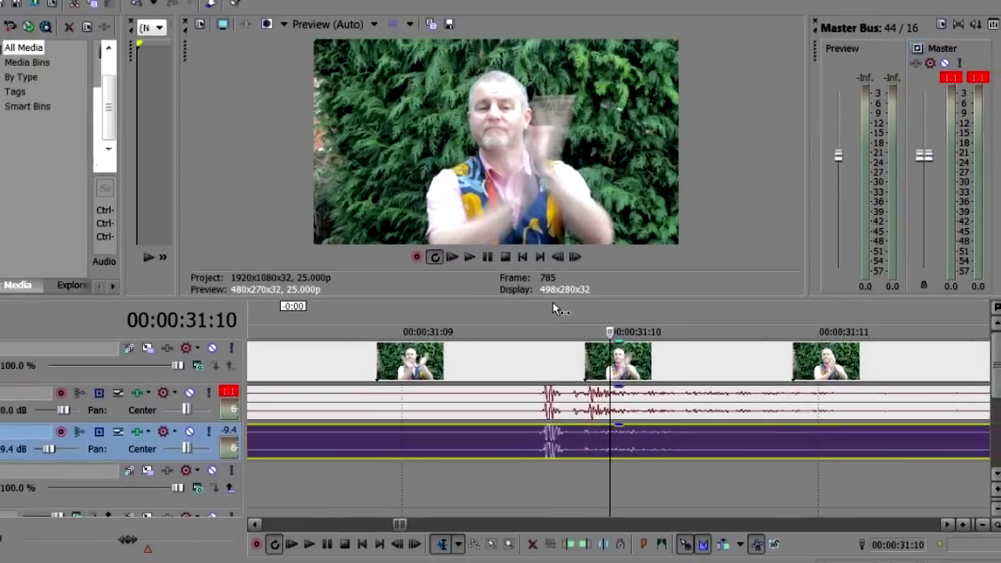
- Play the clips from 00:00:32:21 to check that both audio tracks are in sync
{"action": "scroll", "coordinate": [576, 259], "scroll_direction": "down", "scroll_amount": 5}
{"action": "left_click", "coordinate": [662, 328]}
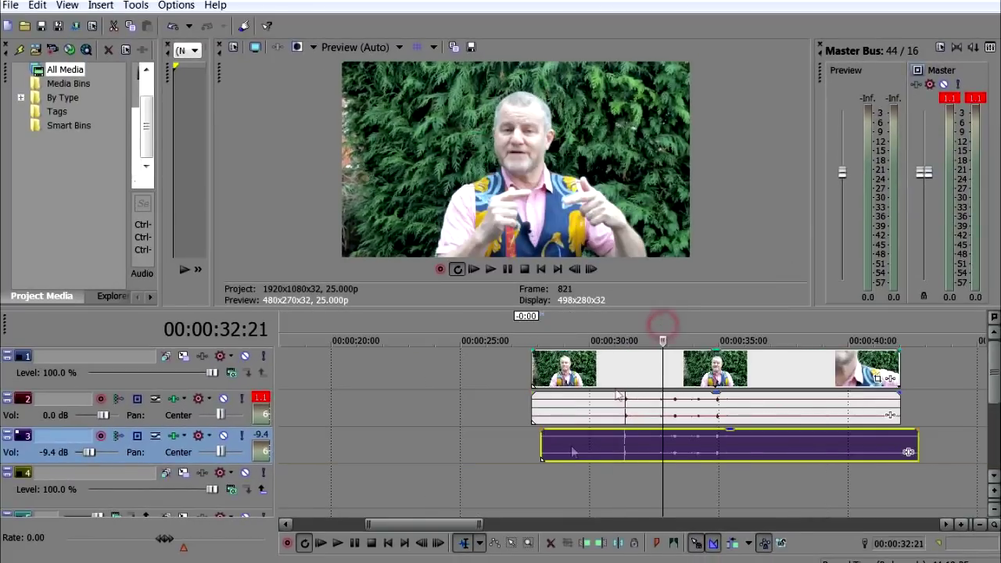
{"action": "left_click", "coordinate": [338, 544]}
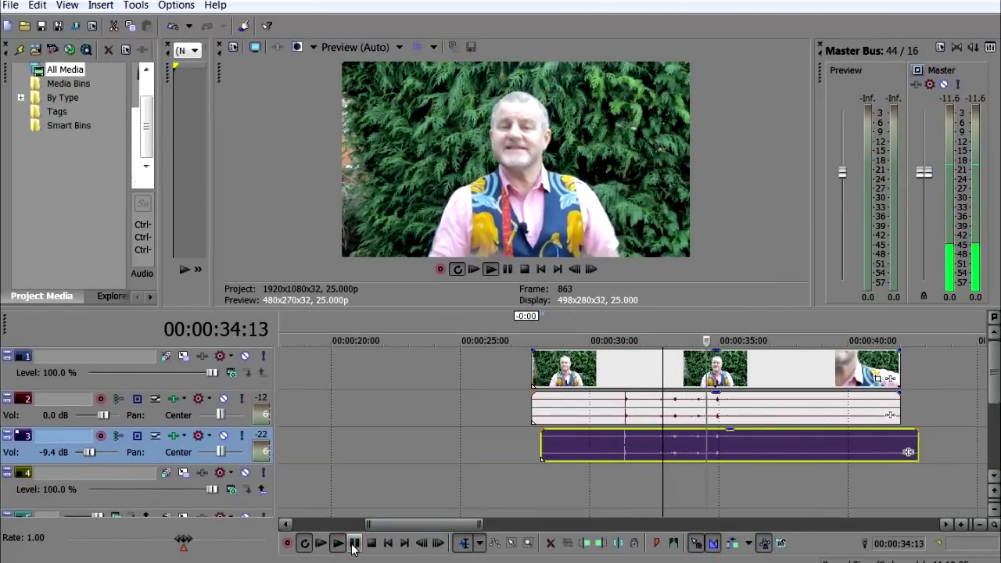
{"action": "left_click", "coordinate": [354, 543]}
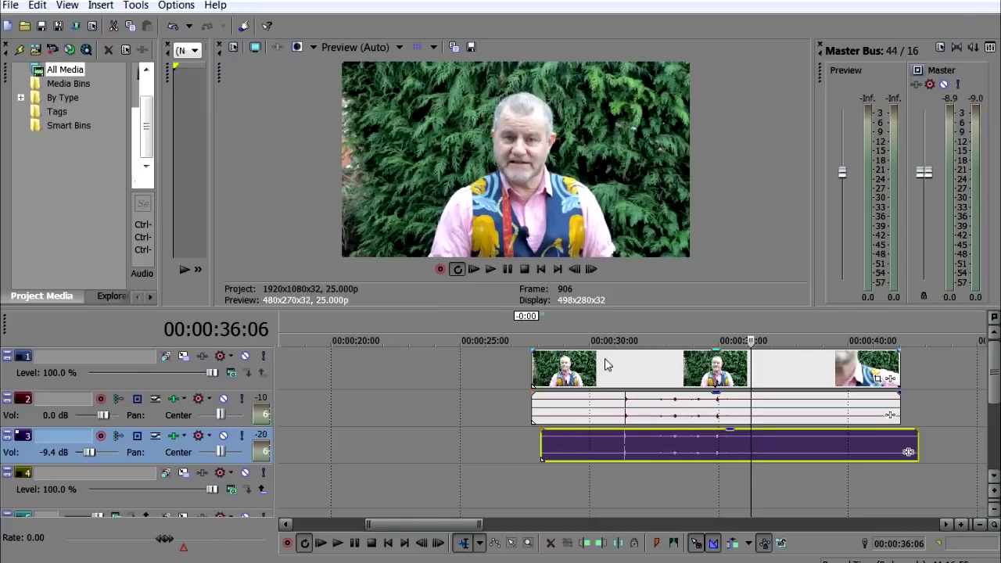
{"action": "left_click_drag", "start_coordinate": [589, 412], "coordinate": [490, 389]}
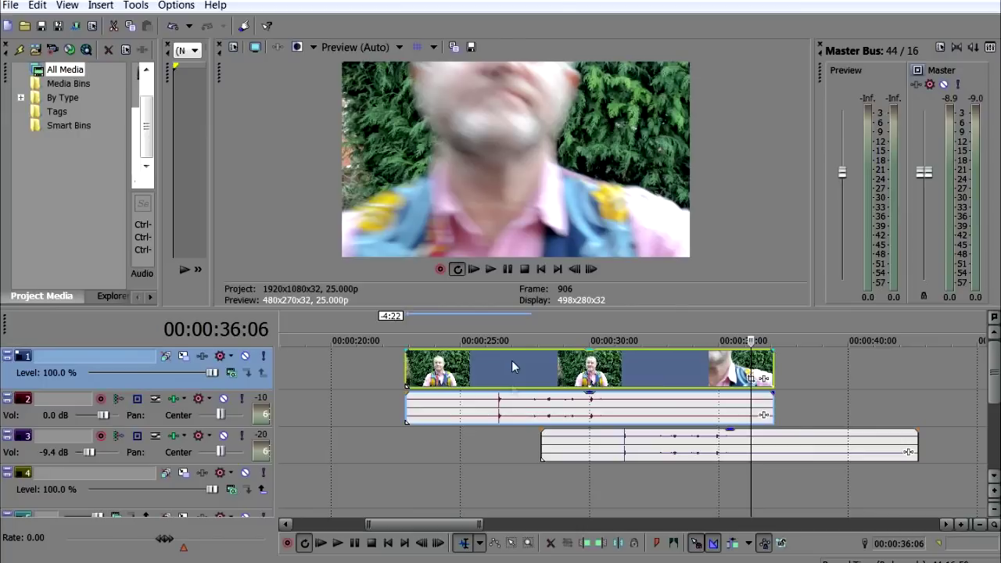
{"action": "left_click", "coordinate": [37, 6]}
{"action": "left_click", "coordinate": [53, 27]}
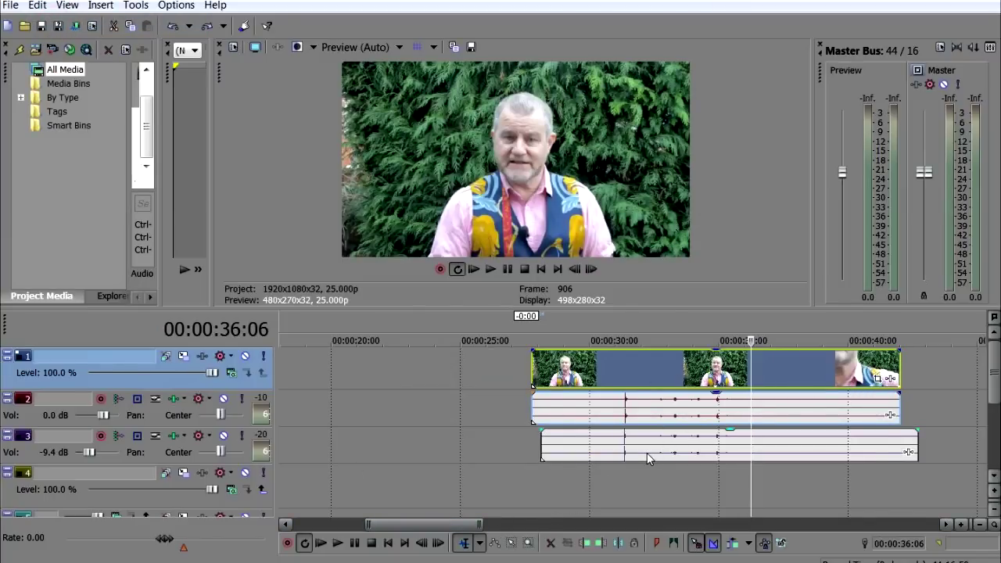
- Create a new group from the video clip and the synced separate audio clip, and clear the selection
{"action": "left_click", "coordinate": [641, 372]}
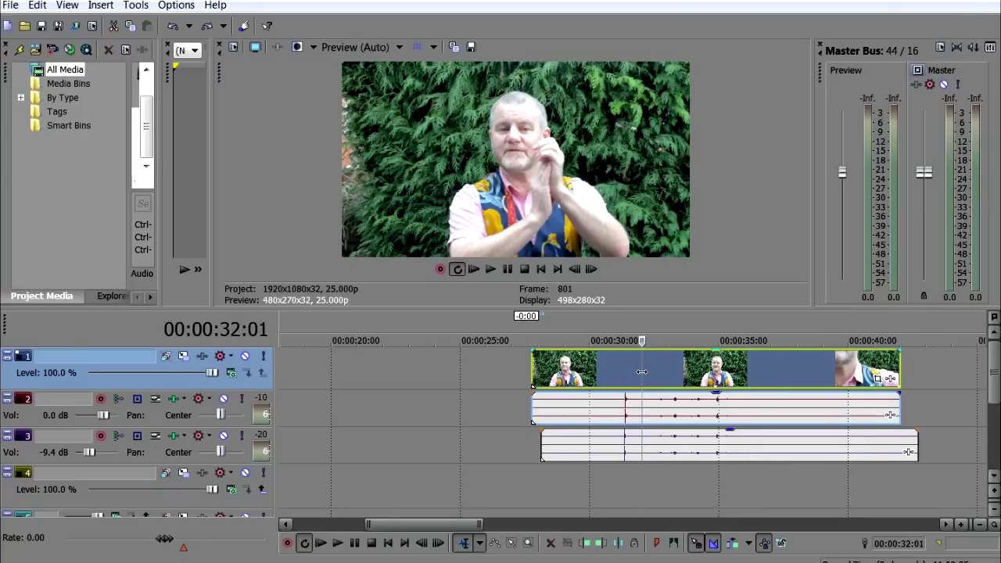
{"action": "left_click", "coordinate": [635, 455]}
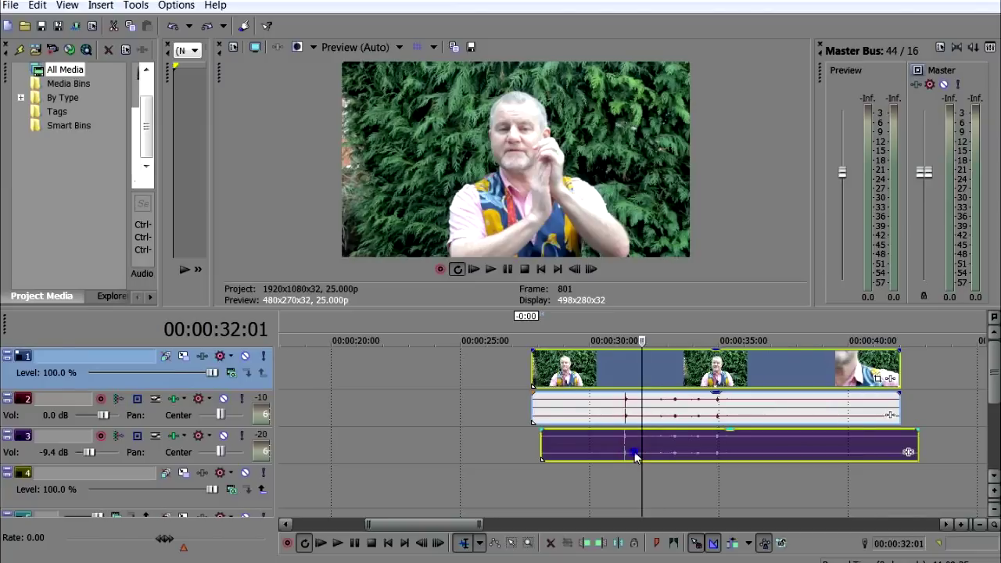
{"action": "right_click", "coordinate": [635, 457]}
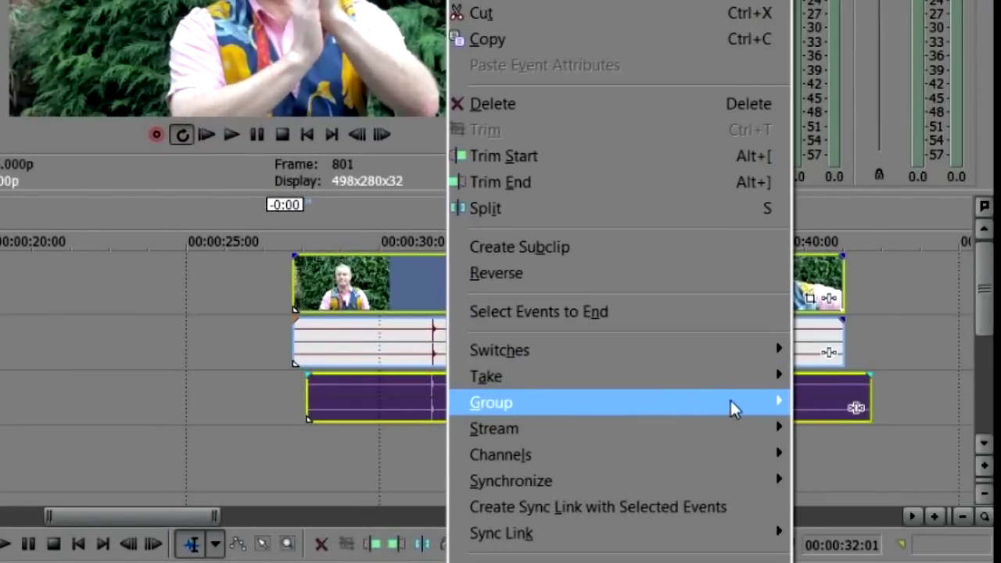
{"action": "mouse_move", "coordinate": [733, 407]}
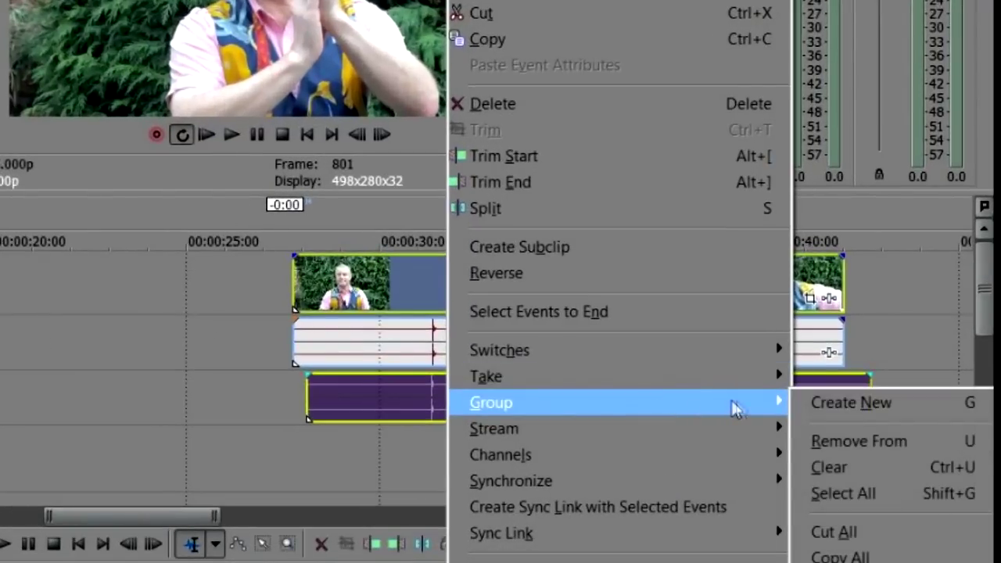
{"action": "left_click", "coordinate": [818, 405]}
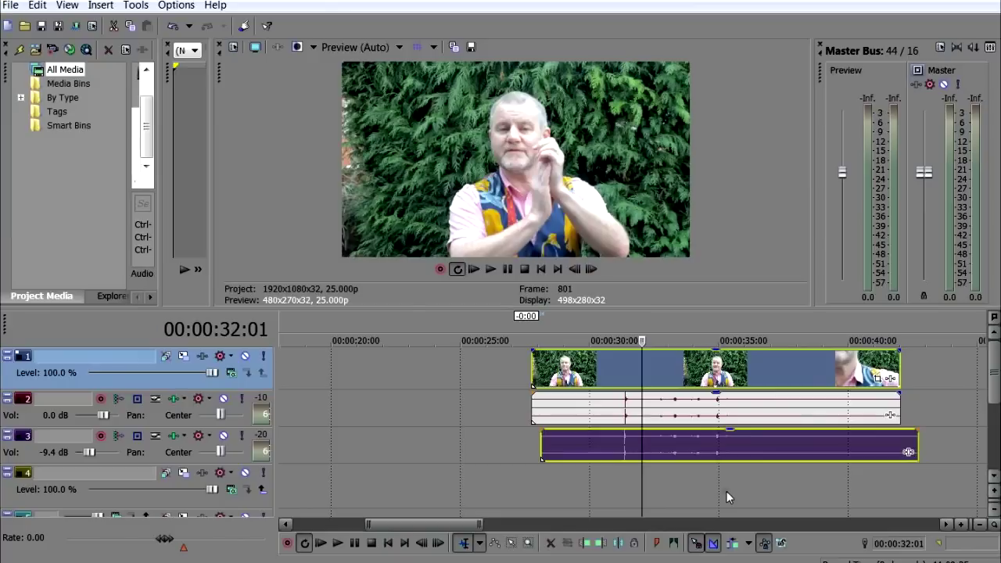
{"action": "left_click", "coordinate": [582, 467]}
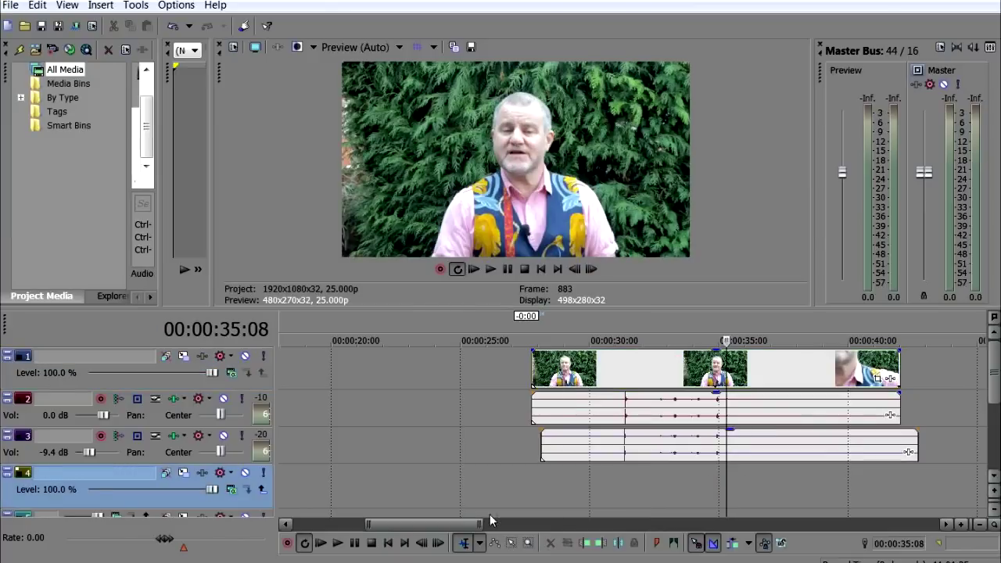
- Delete the camera audio clip and move the grouped video and separate audio to about 00:00:26, with the audio on track 2
{"action": "left_click_drag", "start_coordinate": [632, 376], "coordinate": [715, 376]}
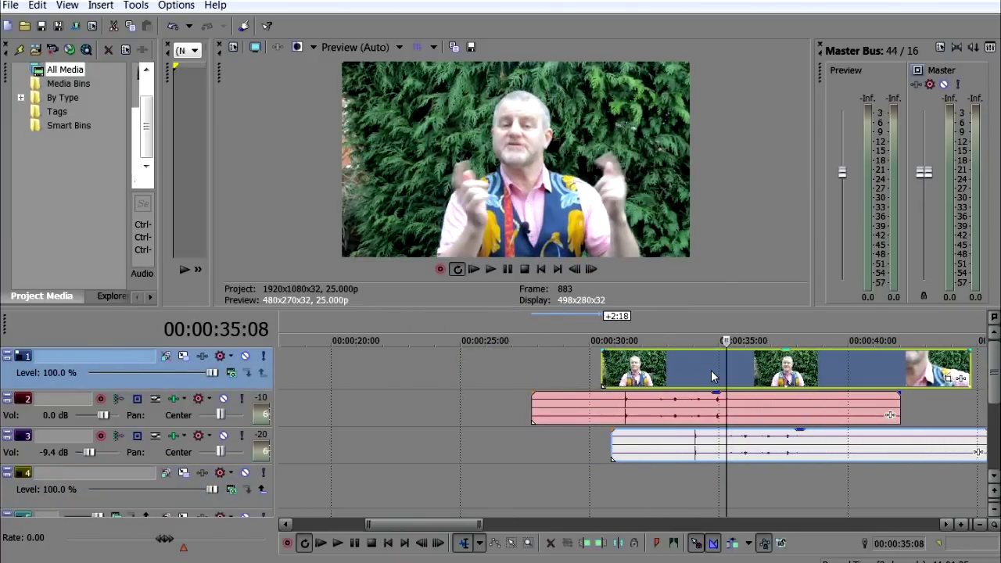
{"action": "right_click", "coordinate": [577, 405]}
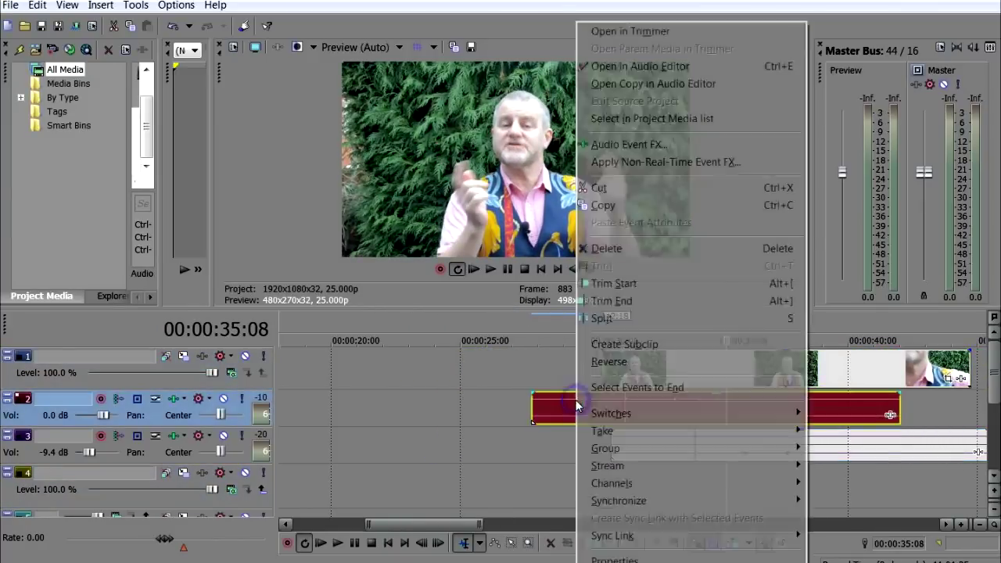
{"action": "left_click", "coordinate": [628, 248]}
{"action": "left_click_drag", "start_coordinate": [686, 382], "coordinate": [534, 406]}
- Split the grouped video and audio at 00:00:34:00, delete the part after the split, and play back from 00:00:29:06
{"action": "left_click_drag", "start_coordinate": [664, 378], "coordinate": [693, 381]}
{"action": "key", "text": "s"}
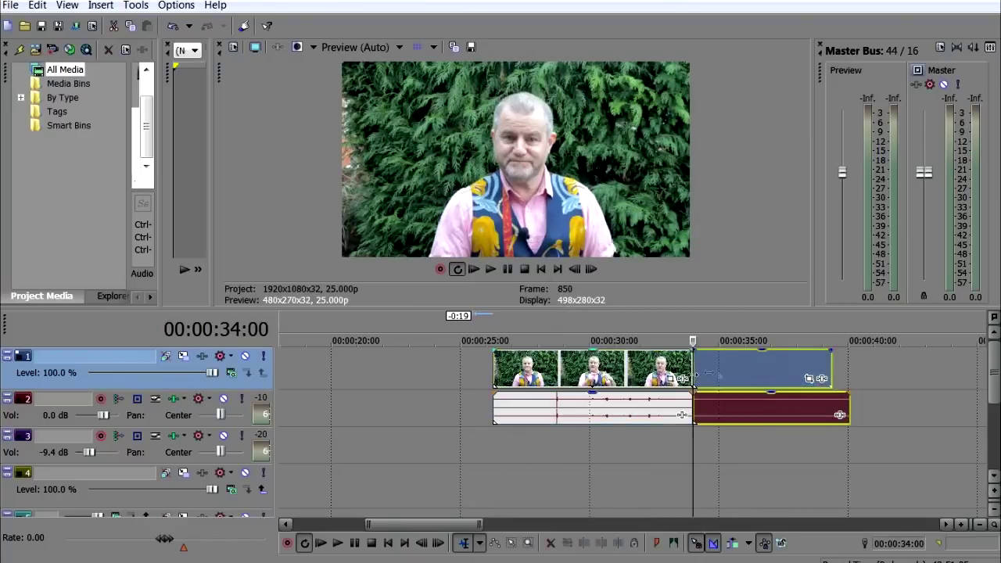
{"action": "right_click", "coordinate": [725, 367]}
{"action": "left_click", "coordinate": [780, 233]}
{"action": "left_click", "coordinate": [571, 477]}
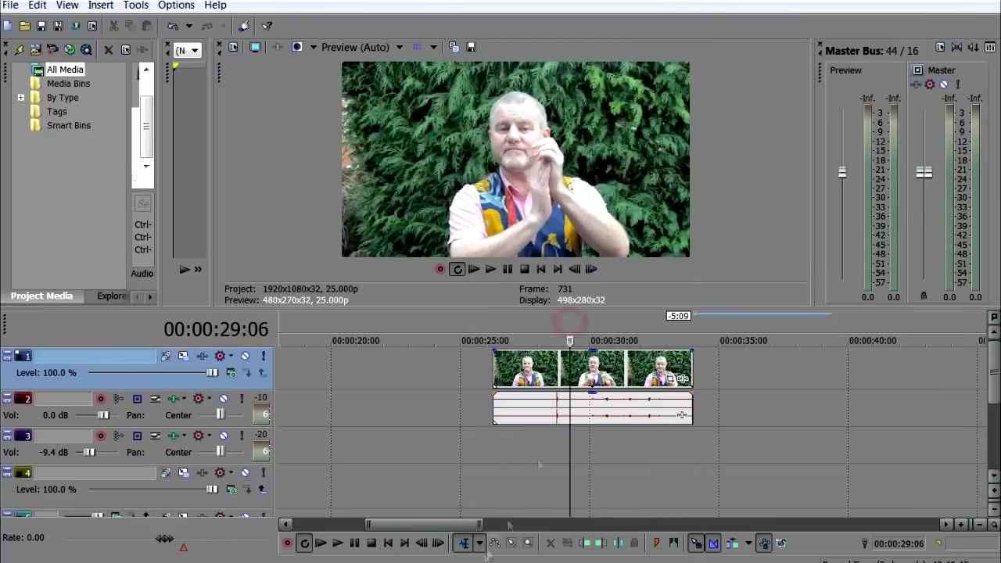
{"action": "left_click", "coordinate": [354, 545]}
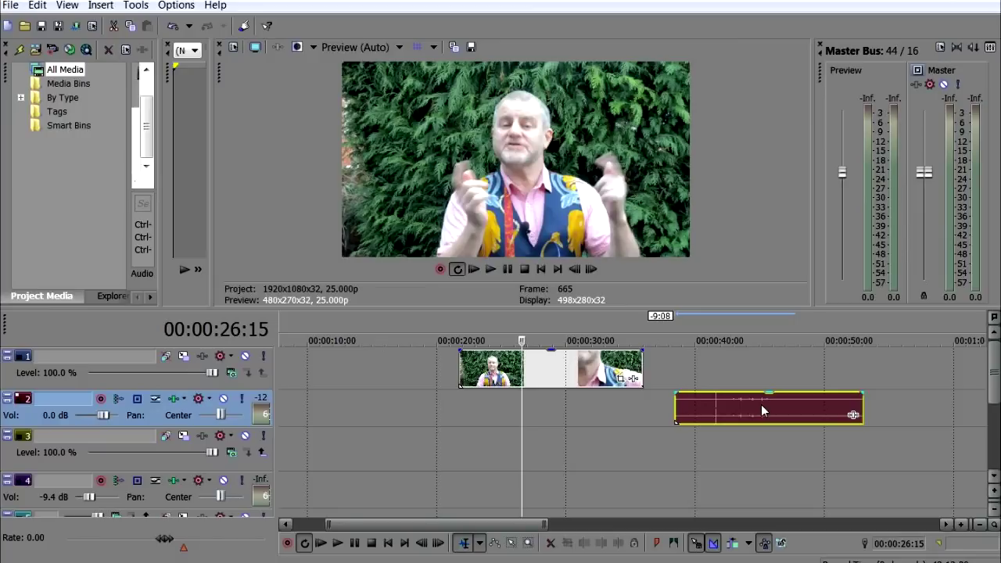
- Place the cursor at 00:00:41:15 and examine the clap spike in the waveform of the separate audio clip on track 2
{"action": "left_click", "coordinate": [716, 445]}
{"action": "scroll", "coordinate": [691, 417], "scroll_direction": "up", "scroll_amount": 8}
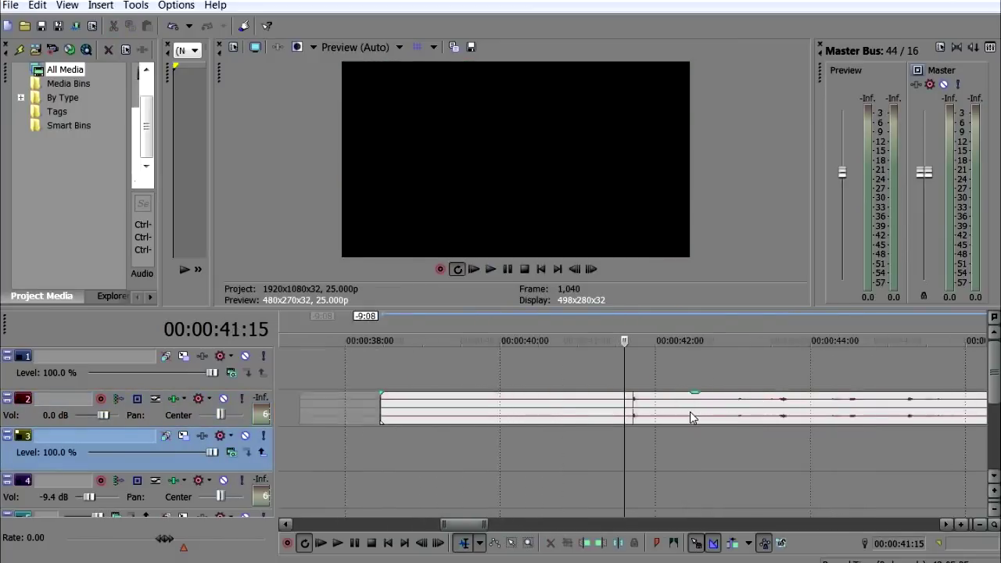
{"action": "scroll", "coordinate": [691, 418], "scroll_direction": "up", "scroll_amount": 3}
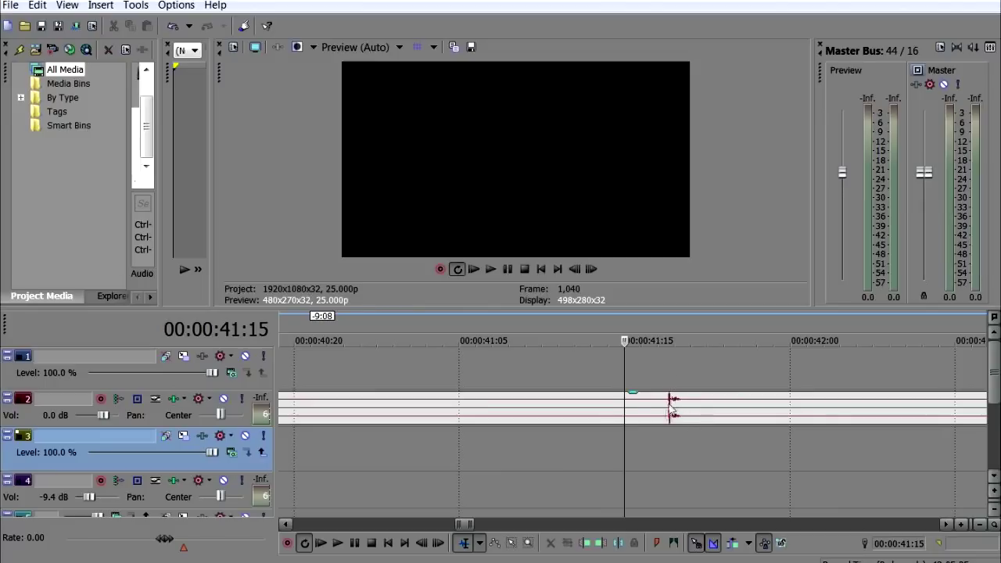
{"action": "scroll", "coordinate": [648, 437], "scroll_direction": "down", "scroll_amount": 10}
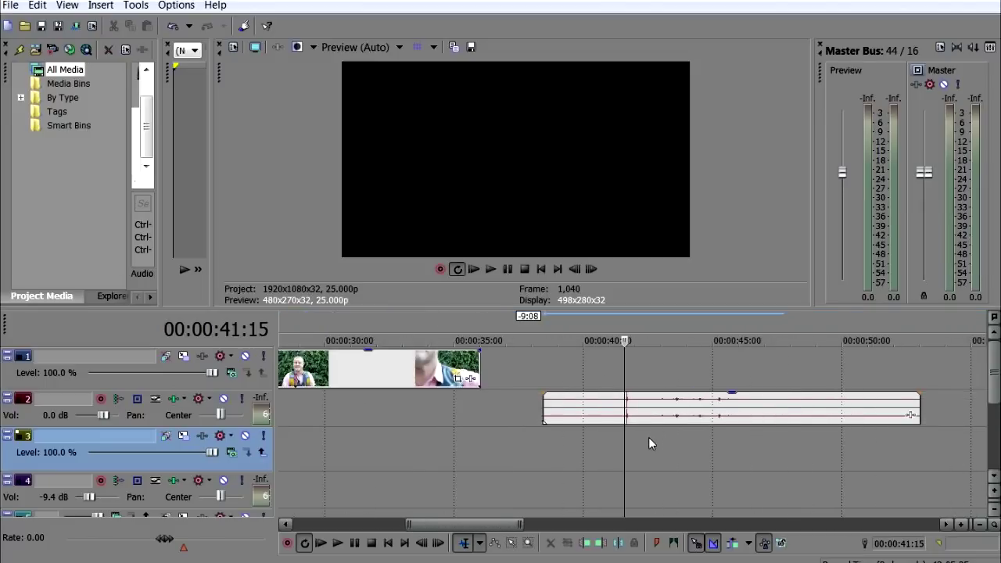
- Play the video from 00:00:23:09, pause at the clap, and step frame by frame to where the hands meet at 00:00:25:12
{"action": "left_click", "coordinate": [389, 322]}
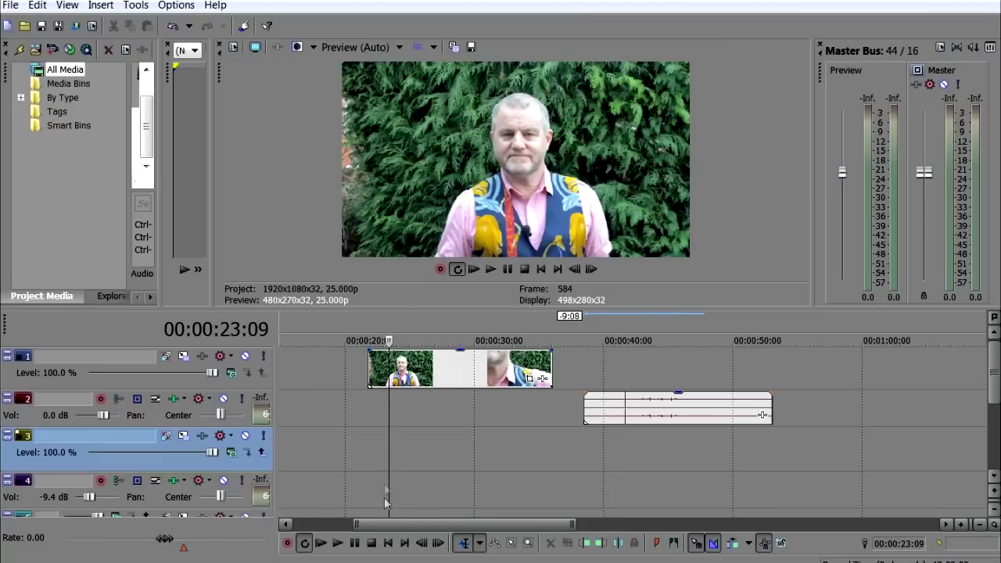
{"action": "left_click", "coordinate": [337, 543]}
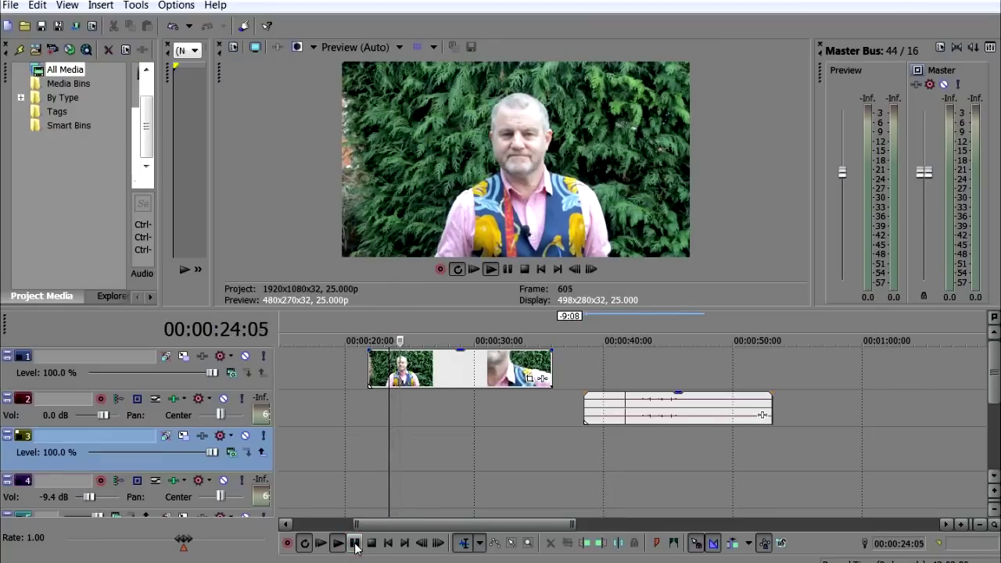
{"action": "left_click", "coordinate": [355, 543]}
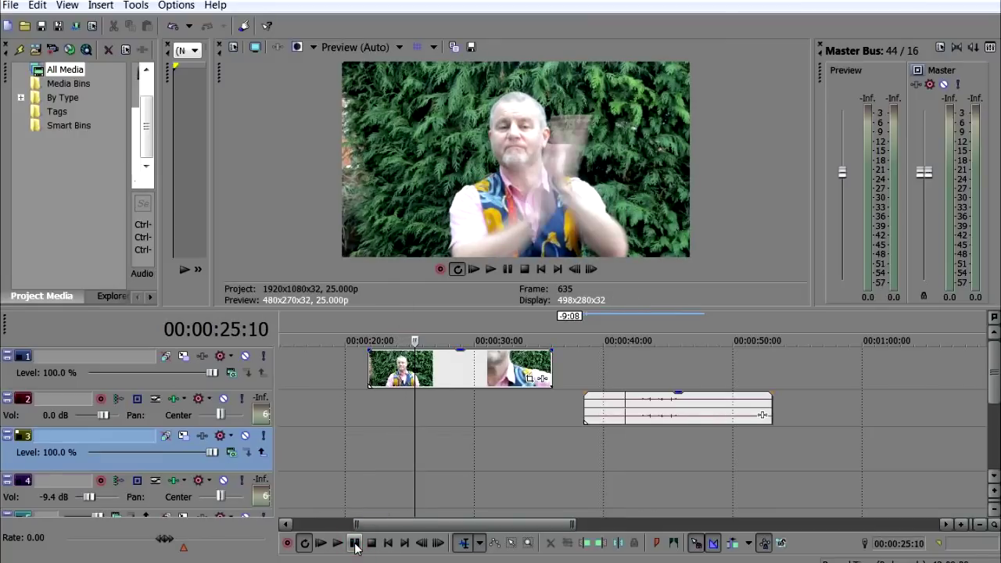
{"action": "left_click", "coordinate": [421, 542]}
{"action": "left_click", "coordinate": [422, 543]}
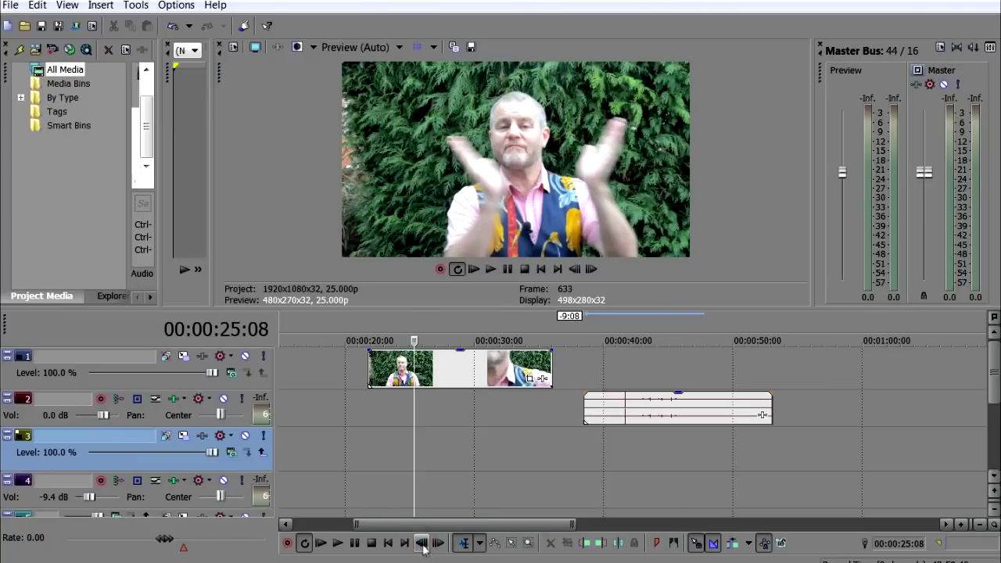
{"action": "left_click", "coordinate": [440, 543]}
{"action": "left_click", "coordinate": [441, 543]}
{"action": "left_click", "coordinate": [440, 543]}
{"action": "left_click", "coordinate": [440, 542]}
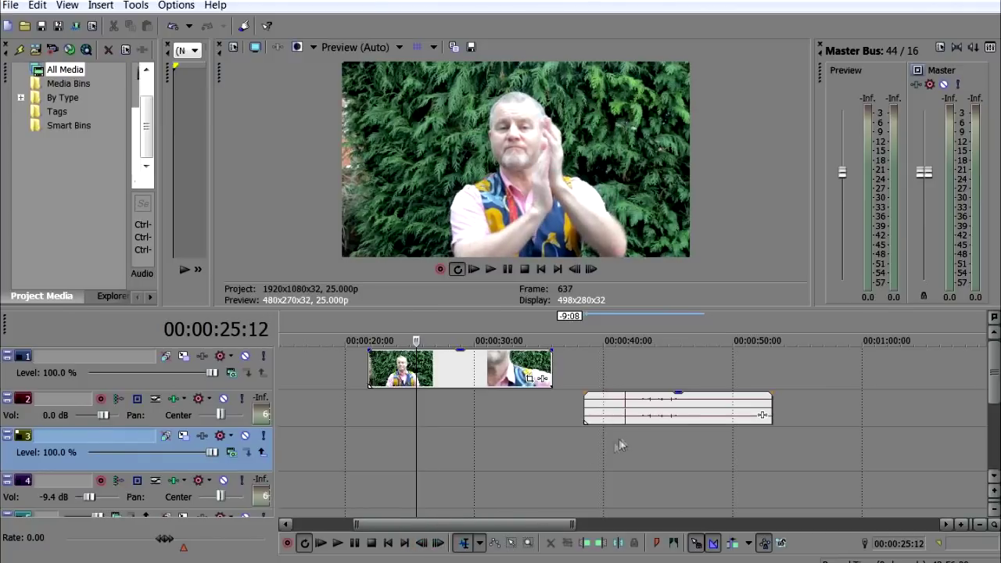
- Move the separate audio clip on track 2 earlier and fine-tune its position so the clap spike aligns with the cursor at 00:00:25:12
{"action": "left_click_drag", "start_coordinate": [640, 414], "coordinate": [501, 426]}
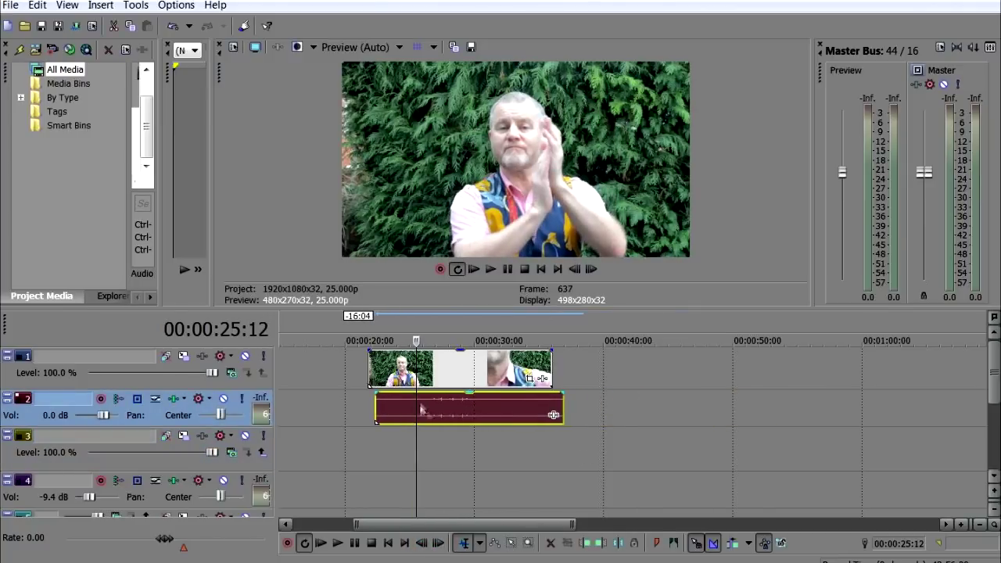
{"action": "scroll", "coordinate": [427, 409], "scroll_direction": "up", "scroll_amount": 2}
{"action": "scroll", "coordinate": [420, 400], "scroll_direction": "up", "scroll_amount": 10}
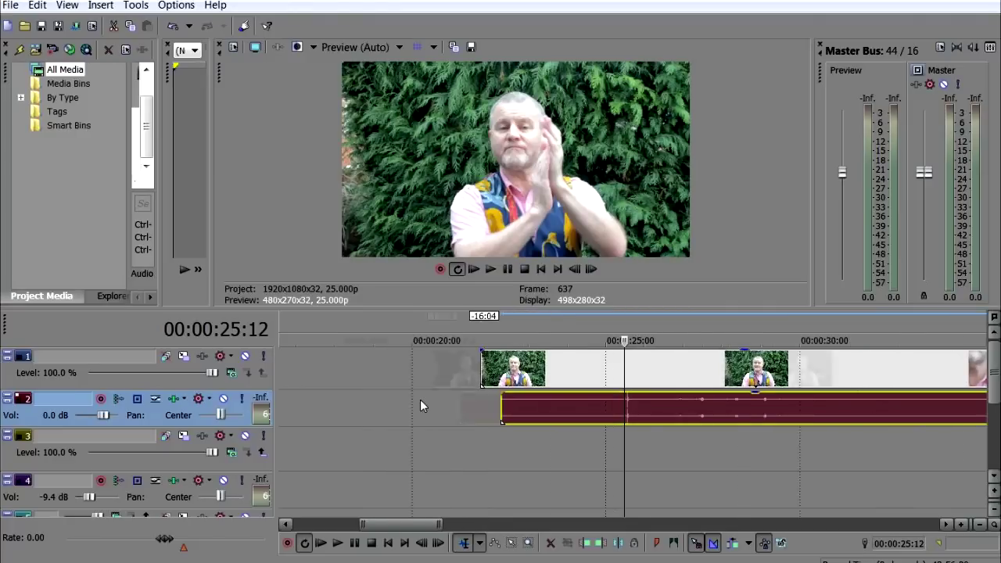
{"action": "scroll", "coordinate": [624, 387], "scroll_direction": "up", "scroll_amount": 2}
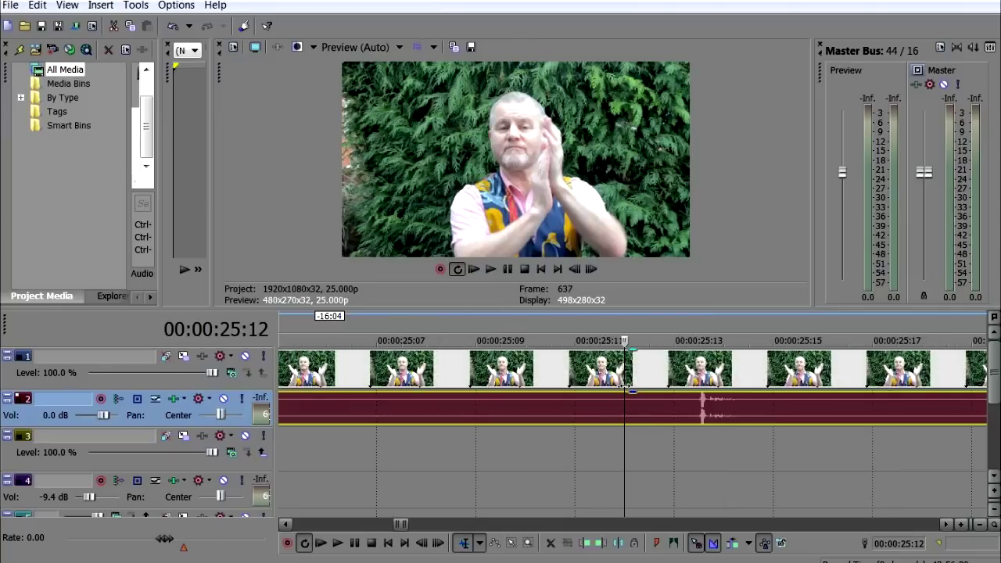
{"action": "left_click_drag", "start_coordinate": [748, 406], "coordinate": [668, 414]}
{"action": "scroll", "coordinate": [669, 413], "scroll_direction": "down", "scroll_amount": 4}
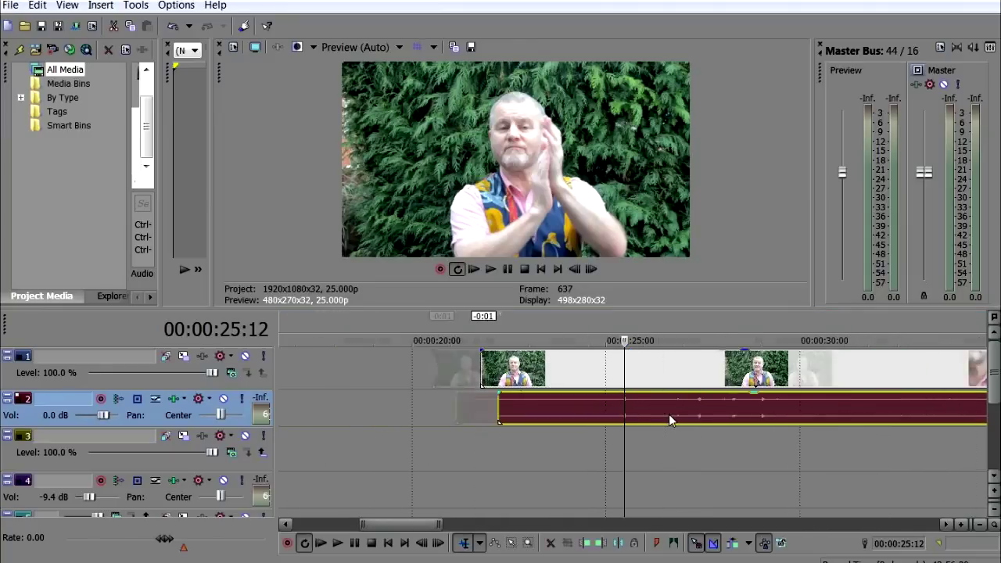
- Play the video and audio from 00:00:25:04 to check that they are in sync, pausing at 00:00:32:03
{"action": "left_click", "coordinate": [618, 326]}
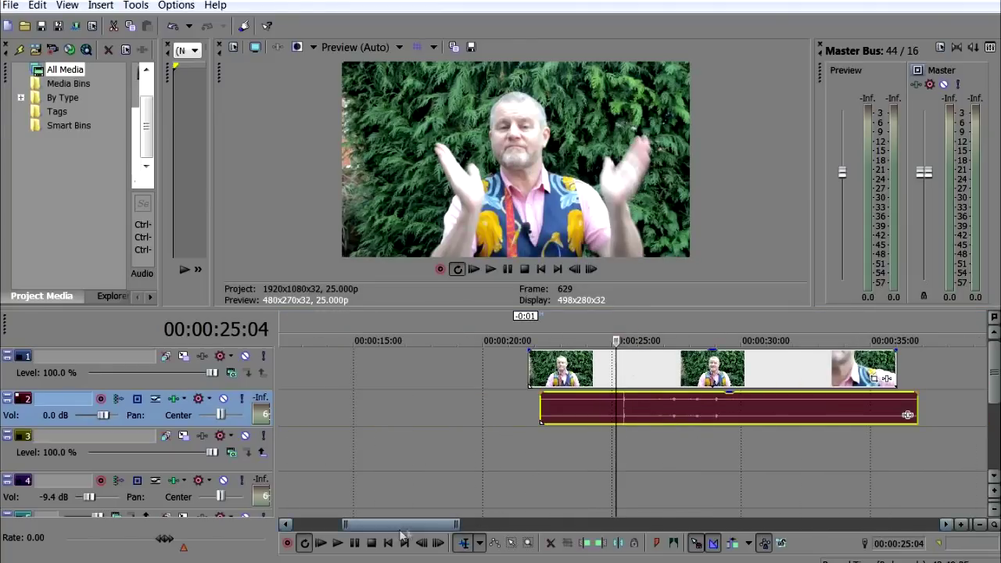
{"action": "left_click", "coordinate": [338, 543]}
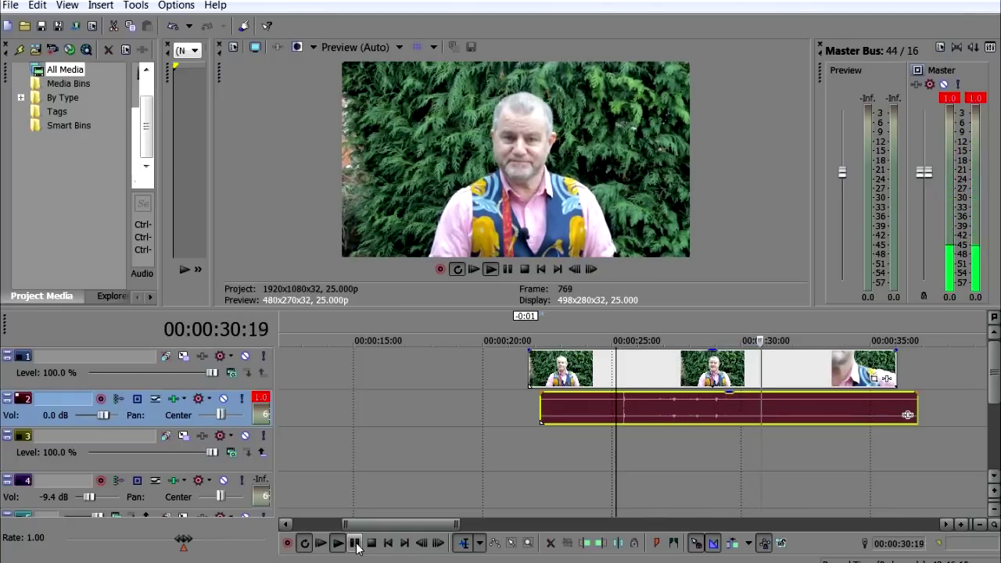
{"action": "left_click", "coordinate": [355, 544]}
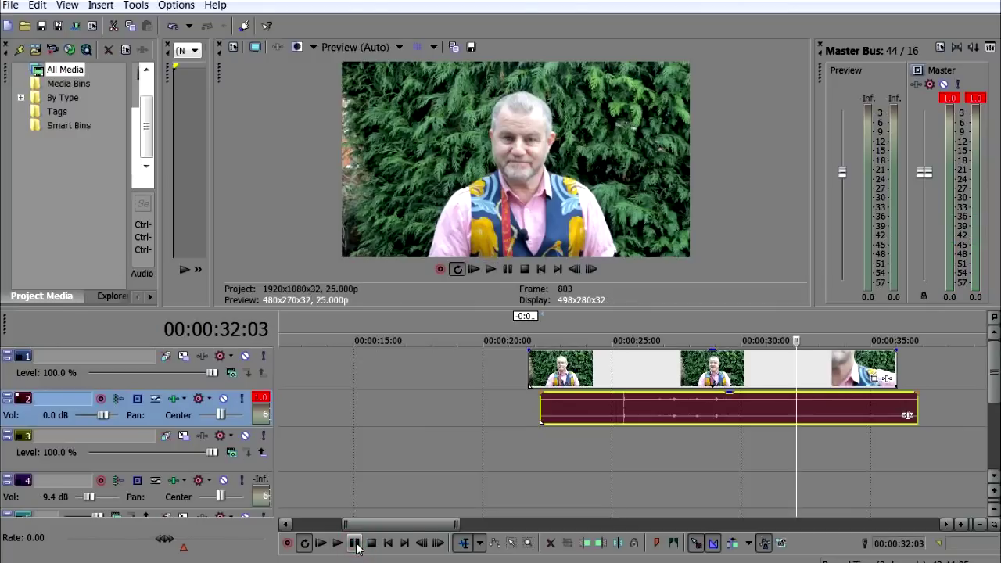